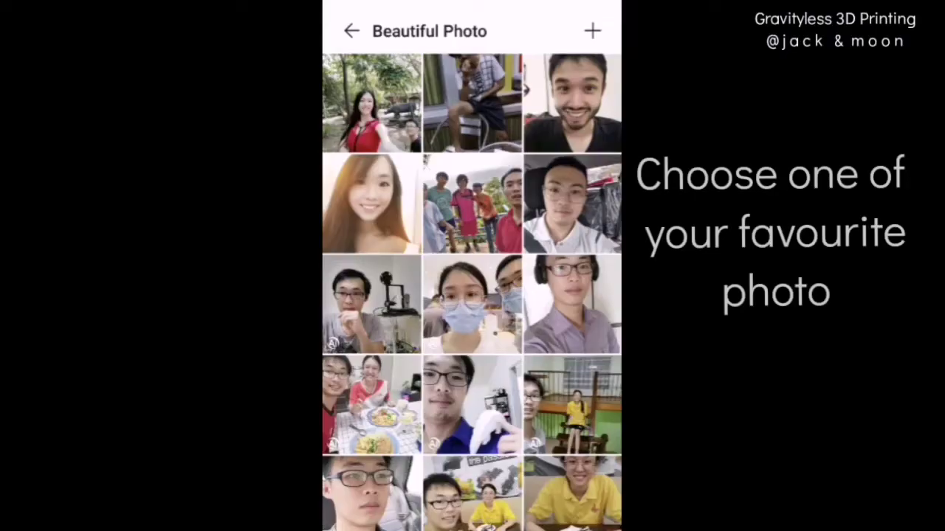
Browse the Beautiful Photo album and open the beach photo of the couple
{"action": "scroll", "coordinate": [472, 292], "scroll_direction": "down", "scroll_amount": 5}
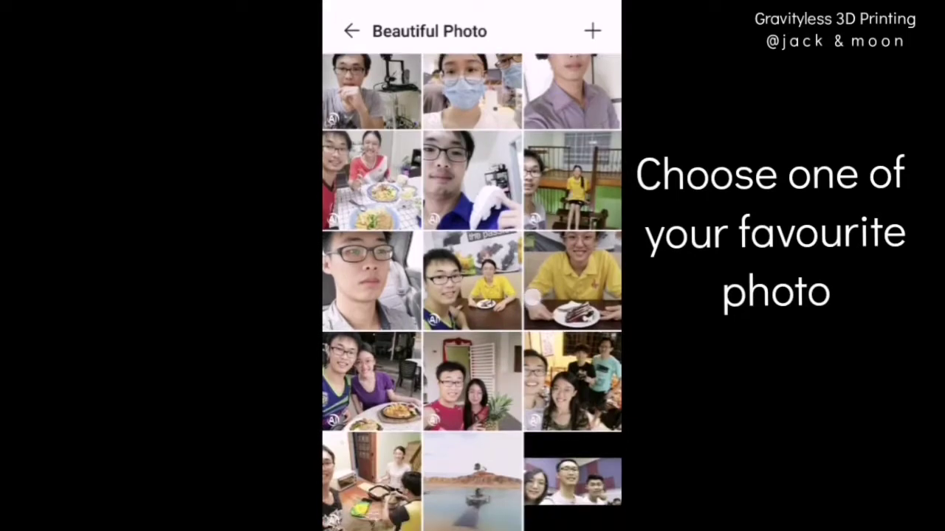
{"action": "left_click", "coordinate": [371, 516]}
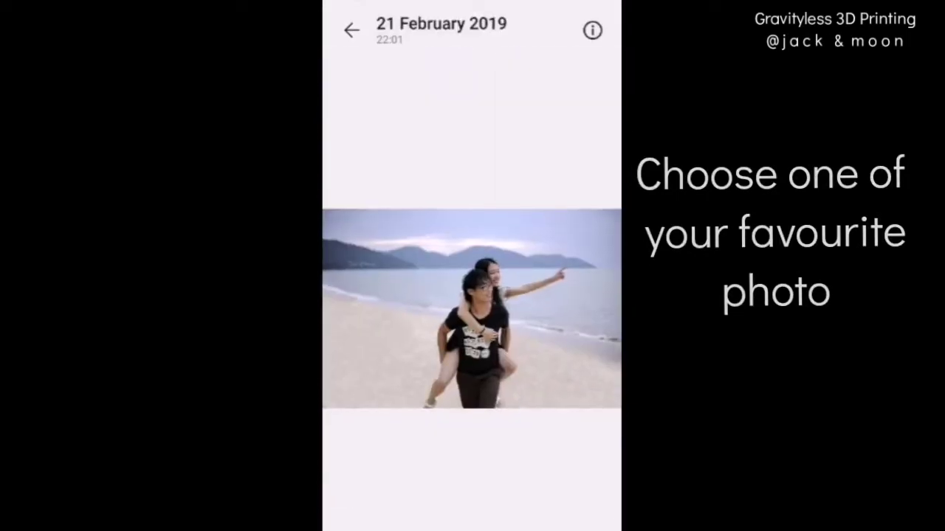
Switch to the web browser, search Google for "Curve Lithophane Maker" and open the Curved Lithophane Maker page on lithophanemaker.com
{"action": "left_click", "coordinate": [401, 312]}
{"action": "type", "text": "Cur"}
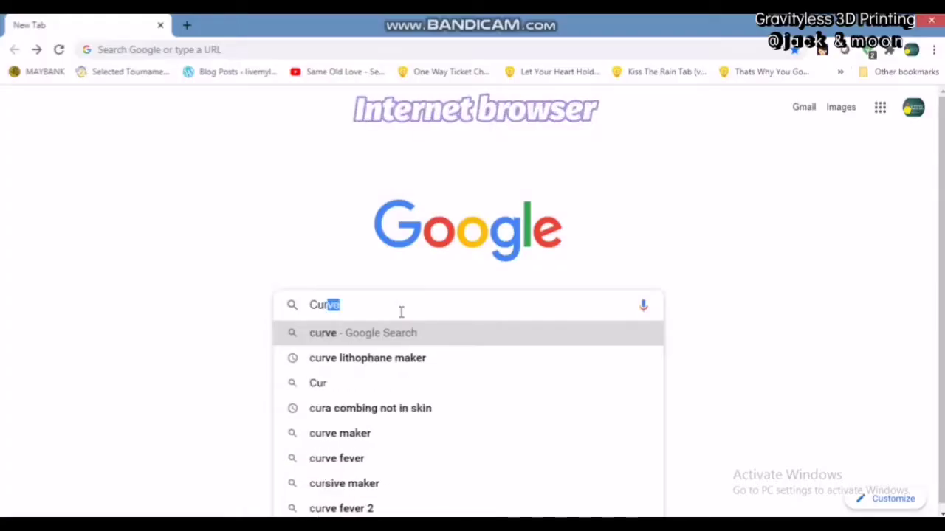
{"action": "type", "text": "ve Lithophane"}
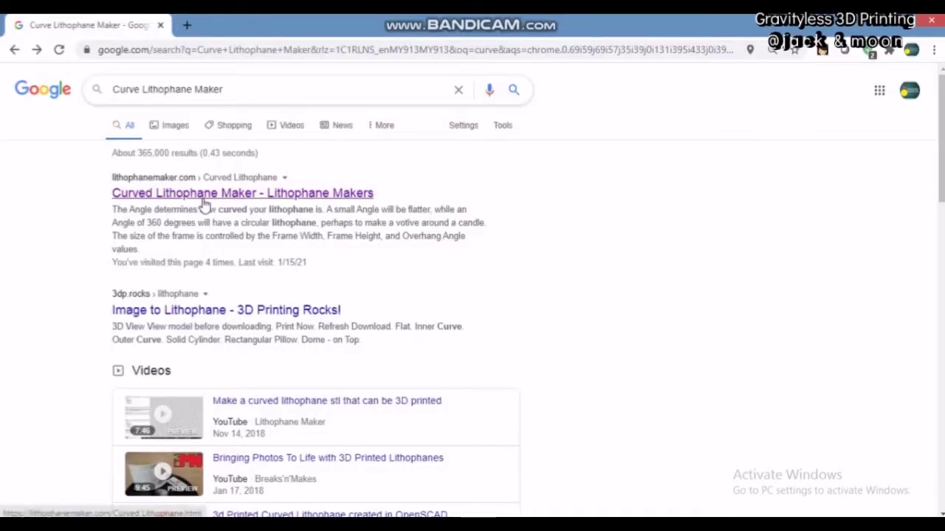
{"action": "left_click", "coordinate": [211, 194]}
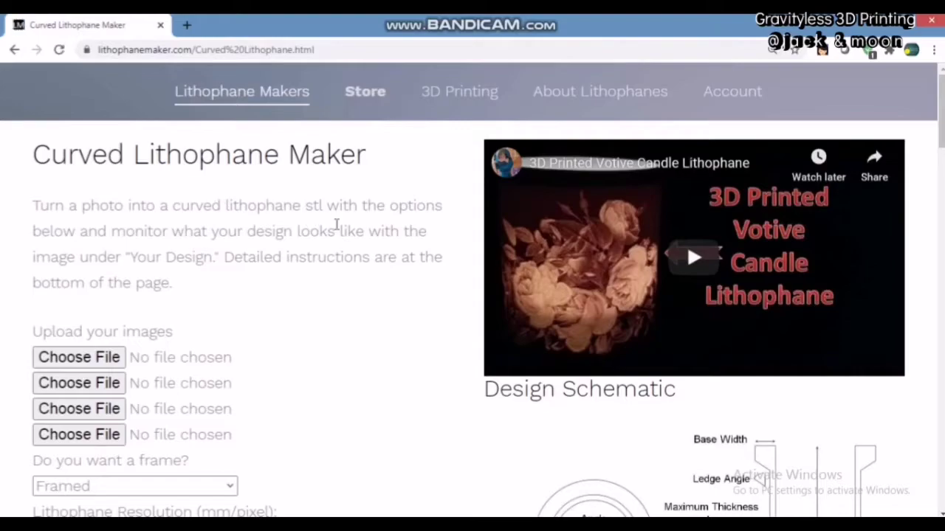
Look through the Curved Lithophane Maker page, including its settings form, design schematic and detailed instructions
{"action": "scroll", "coordinate": [336, 225], "scroll_direction": "down", "scroll_amount": 3}
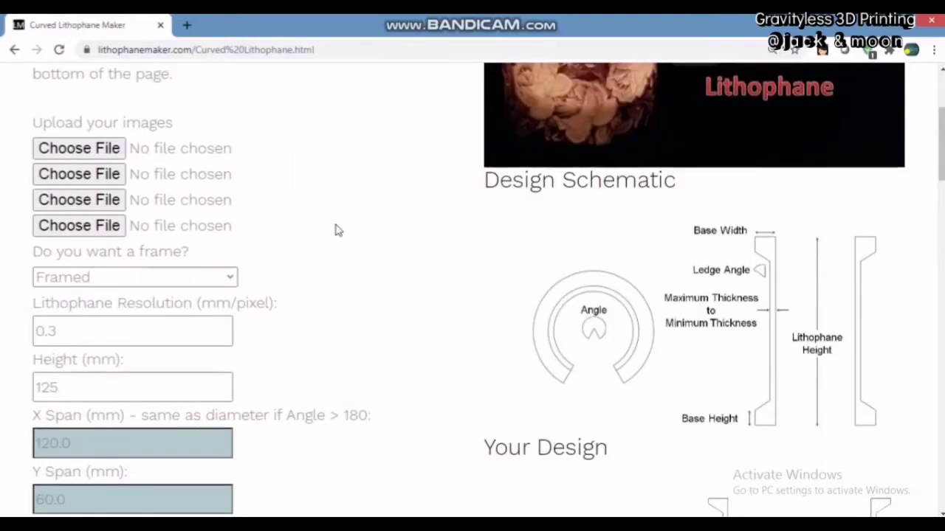
{"action": "scroll", "coordinate": [336, 225], "scroll_direction": "down", "scroll_amount": 2}
{"action": "scroll", "coordinate": [335, 230], "scroll_direction": "down", "scroll_amount": 6}
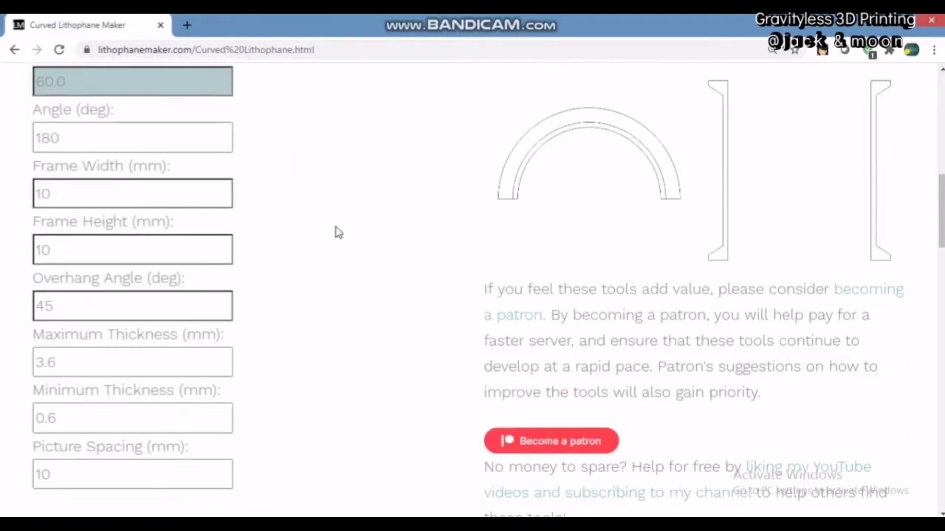
{"action": "scroll", "coordinate": [336, 233], "scroll_direction": "down", "scroll_amount": 4}
{"action": "scroll", "coordinate": [335, 233], "scroll_direction": "down", "scroll_amount": 4}
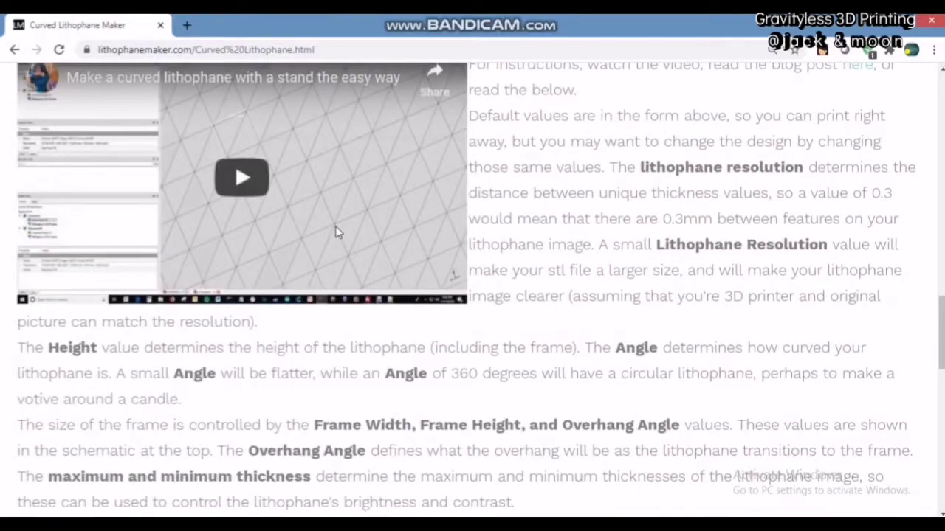
{"action": "scroll", "coordinate": [335, 232], "scroll_direction": "down", "scroll_amount": 2}
{"action": "scroll", "coordinate": [335, 232], "scroll_direction": "down", "scroll_amount": 2}
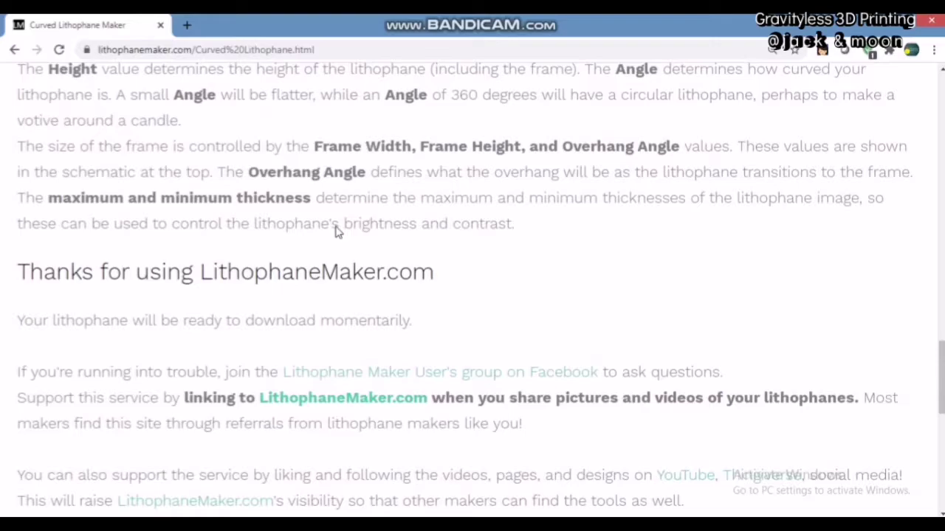
{"action": "scroll", "coordinate": [336, 232], "scroll_direction": "down", "scroll_amount": 2}
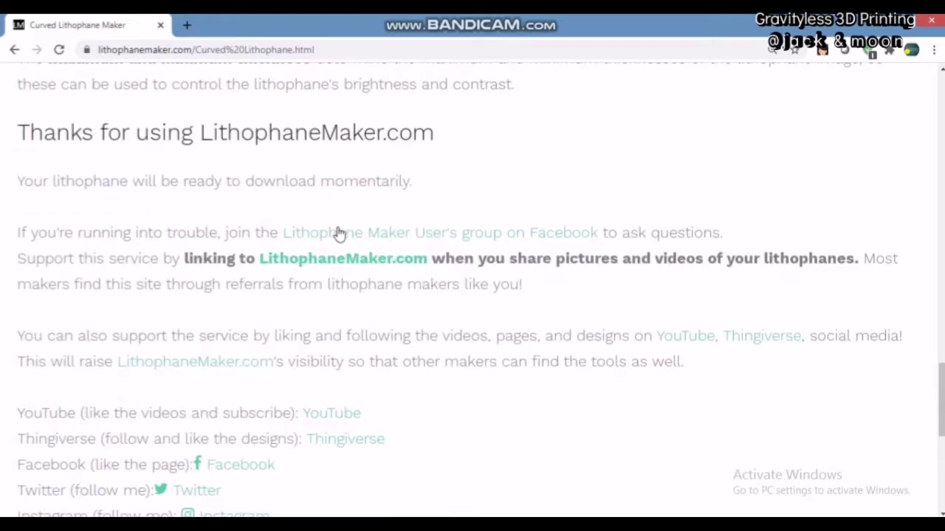
{"action": "scroll", "coordinate": [337, 232], "scroll_direction": "down", "scroll_amount": 2}
{"action": "scroll", "coordinate": [338, 234], "scroll_direction": "down", "scroll_amount": 1}
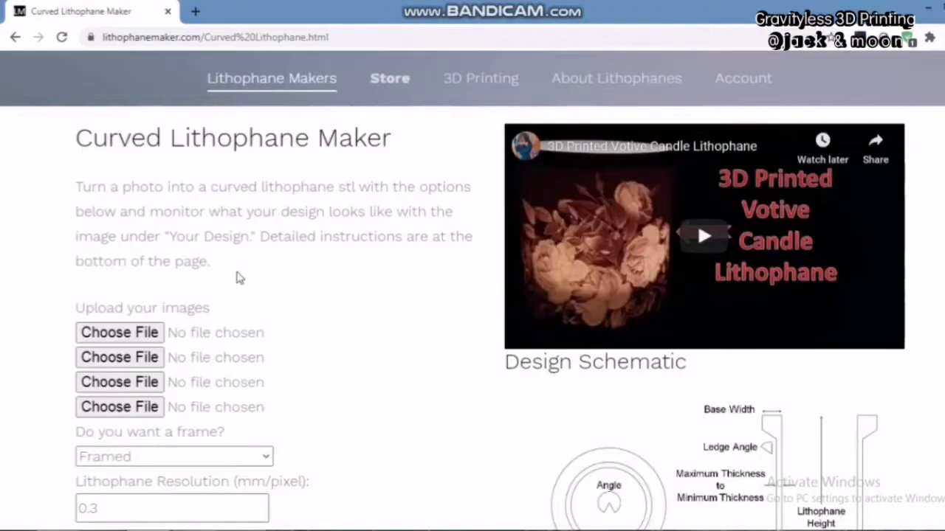
Upload the MeHer photo from the Photo folder as the first lithophane image
{"action": "left_click", "coordinate": [120, 335]}
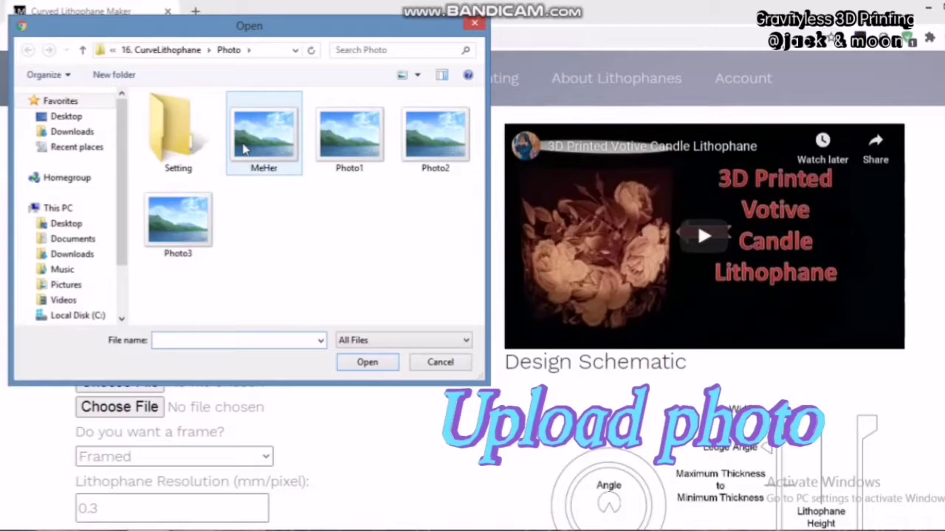
{"action": "left_click", "coordinate": [243, 150]}
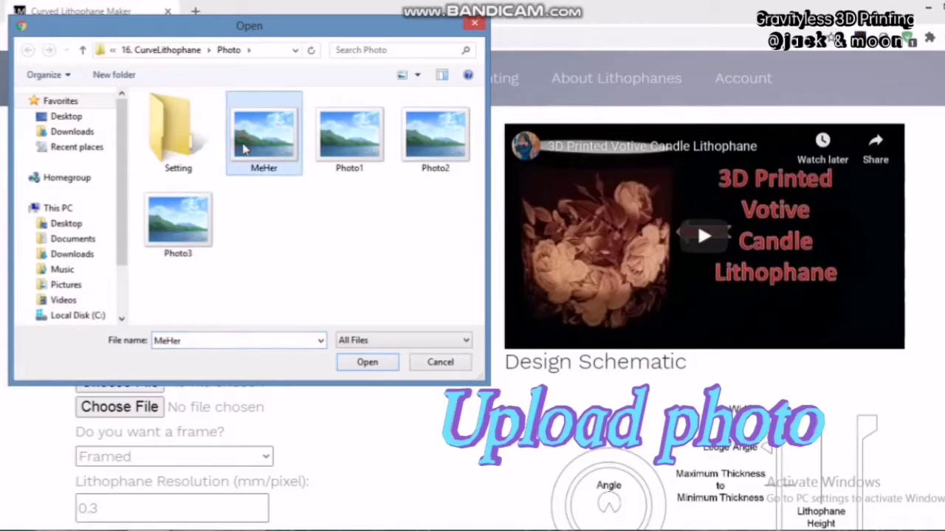
{"action": "left_click", "coordinate": [367, 363]}
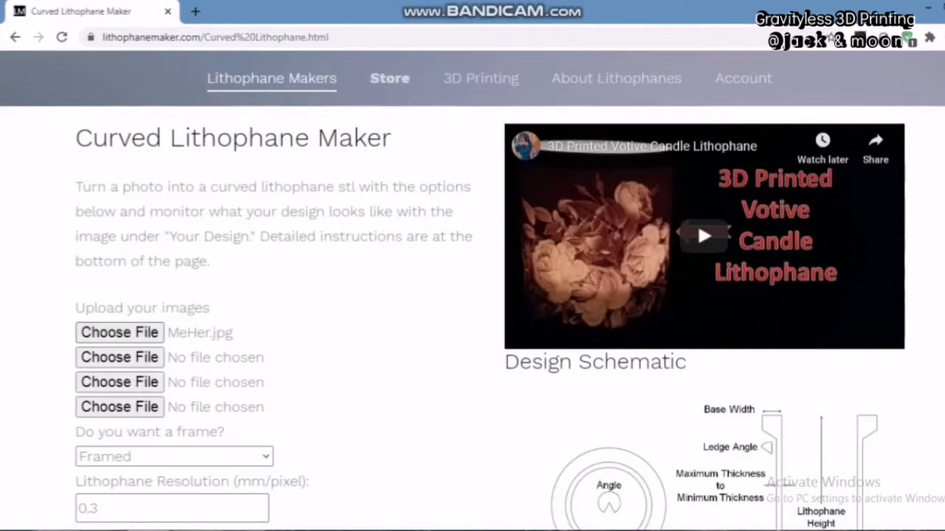
Set the lithophane's frame option to No Frame
{"action": "scroll", "coordinate": [473, 295], "scroll_direction": "down", "scroll_amount": 3}
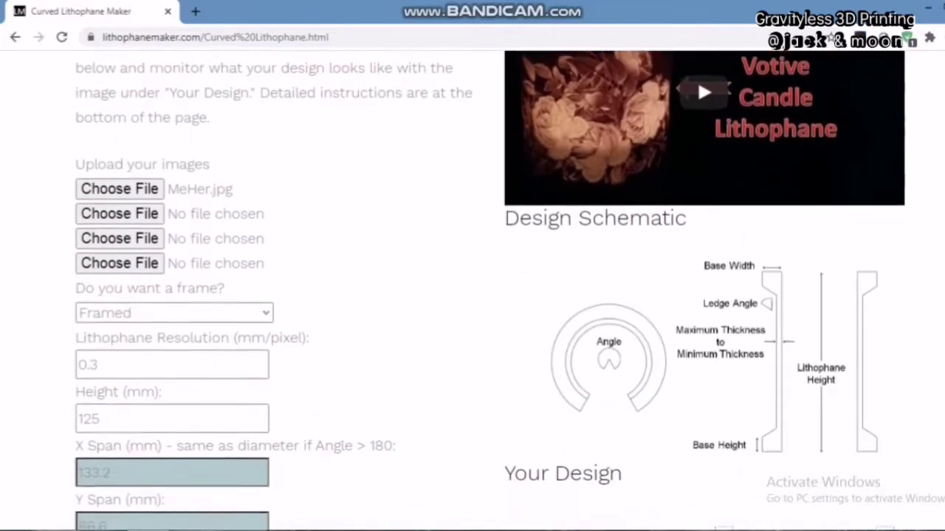
{"action": "scroll", "coordinate": [473, 295], "scroll_direction": "down", "scroll_amount": 3}
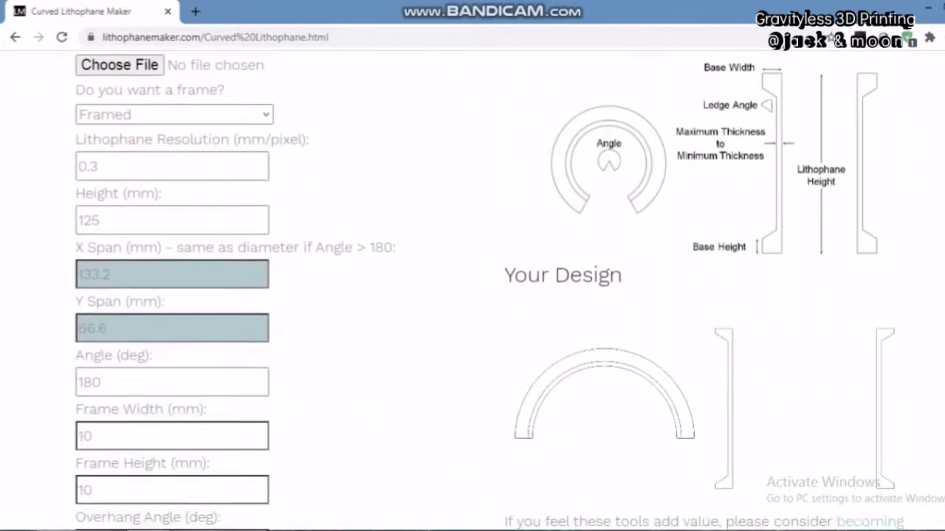
{"action": "left_click", "coordinate": [221, 114]}
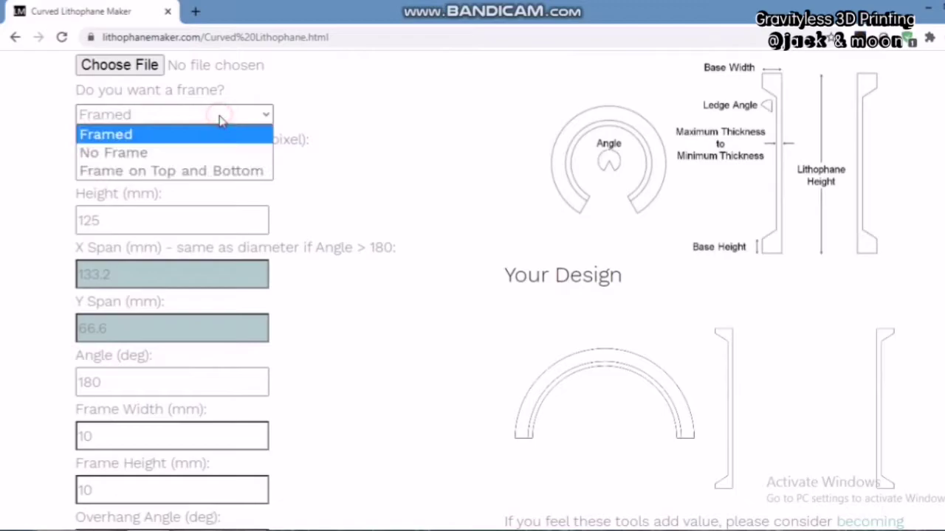
{"action": "left_click", "coordinate": [187, 157]}
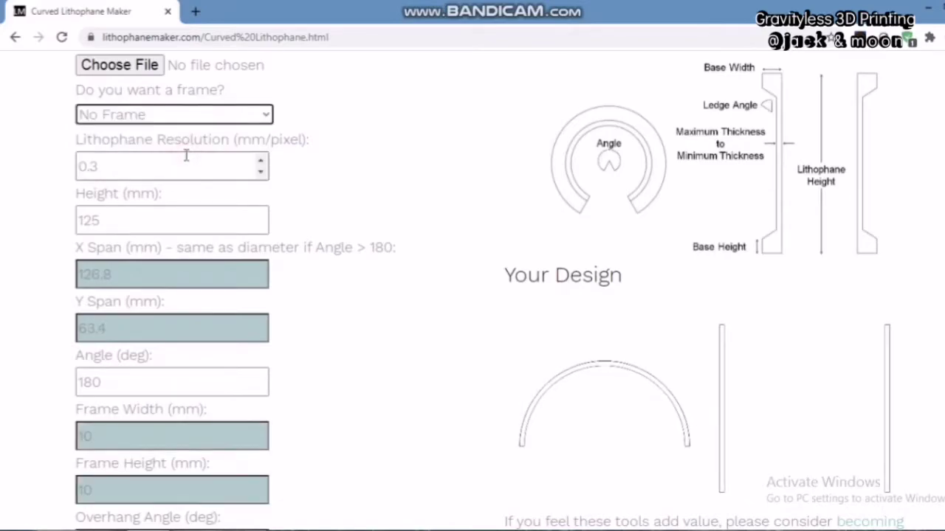
Keep the lithophane resolution at 0.3 mm/pixel and set the height to 80 mm
{"action": "left_click", "coordinate": [170, 167]}
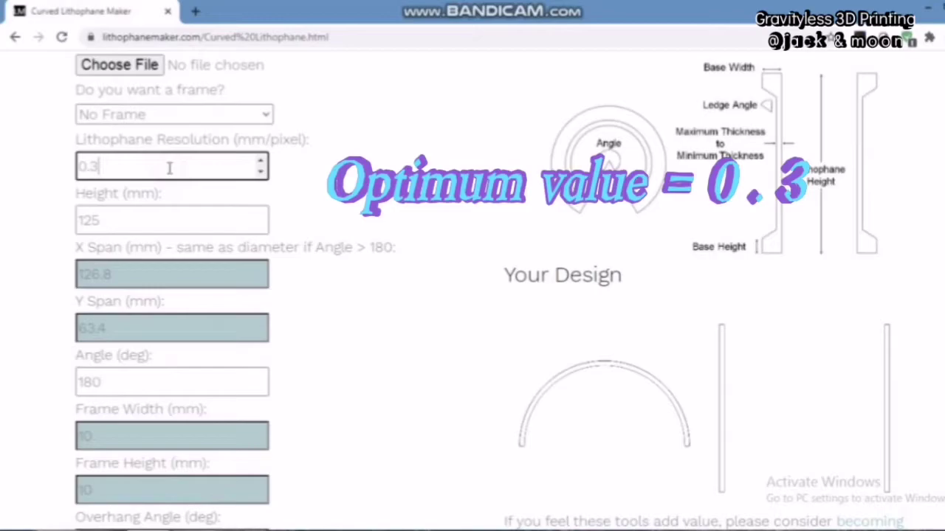
{"action": "left_click_drag", "start_coordinate": [169, 168], "coordinate": [74, 174]}
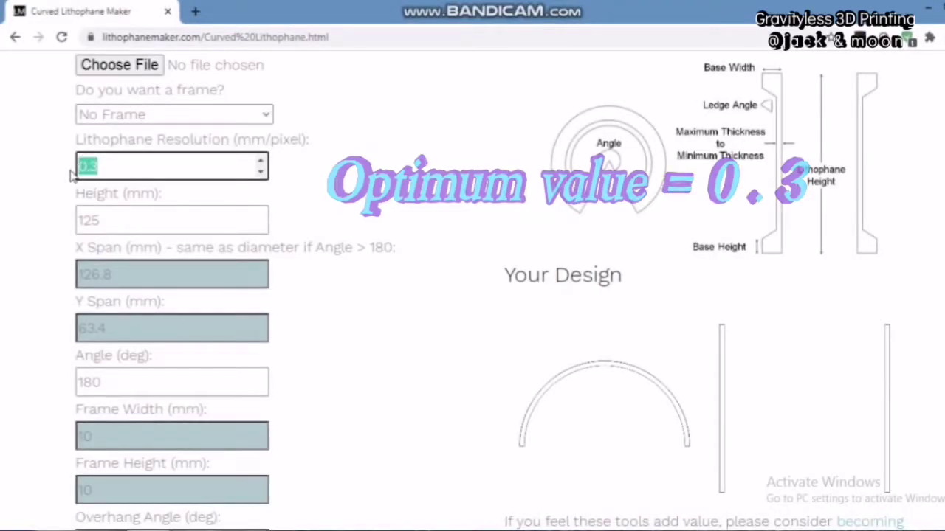
{"action": "left_click", "coordinate": [116, 221]}
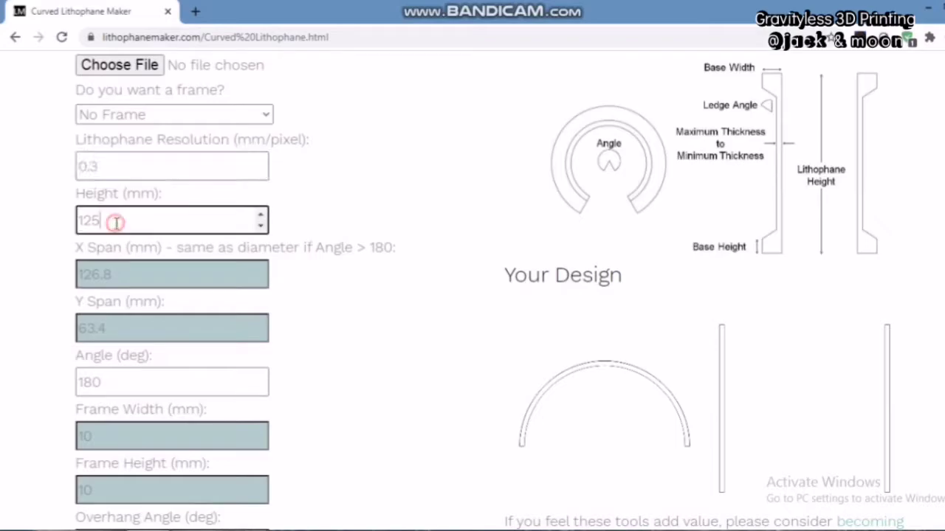
{"action": "left_click_drag", "start_coordinate": [105, 223], "coordinate": [77, 220]}
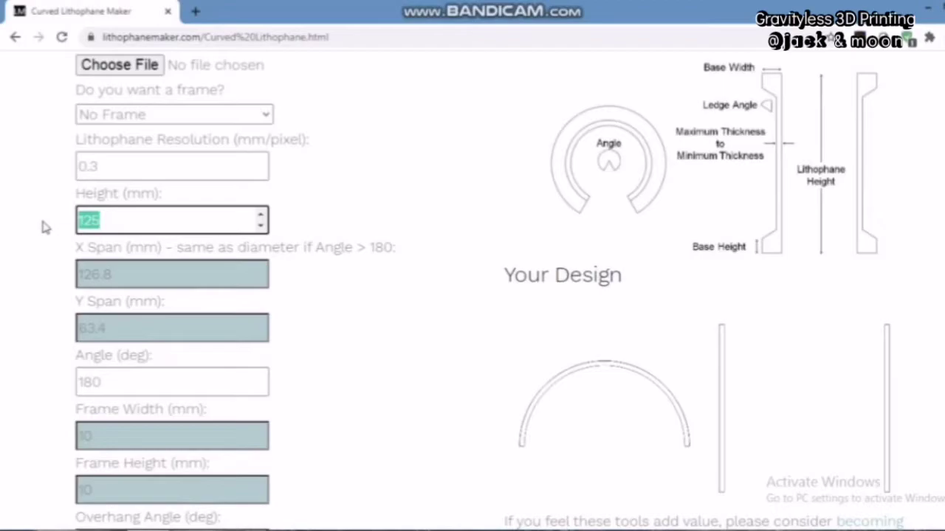
{"action": "type", "text": "80"}
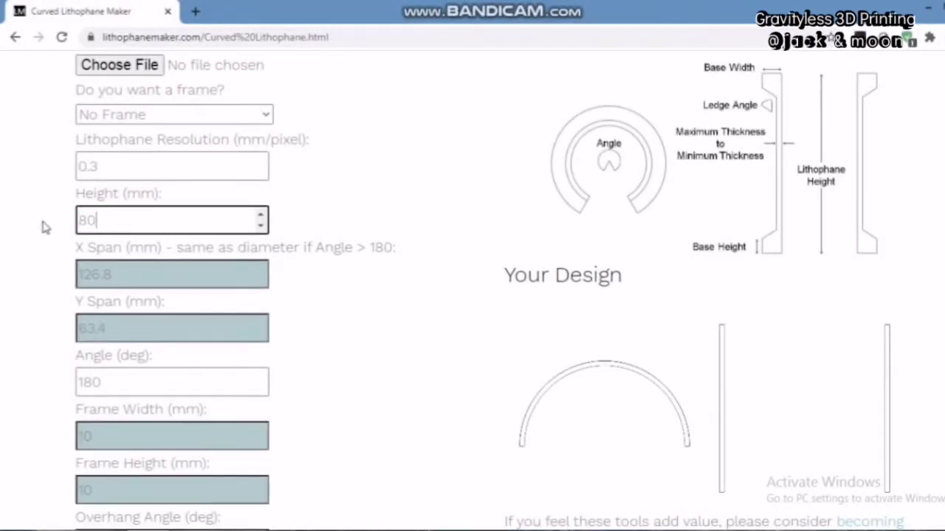
{"action": "left_click", "coordinate": [388, 229]}
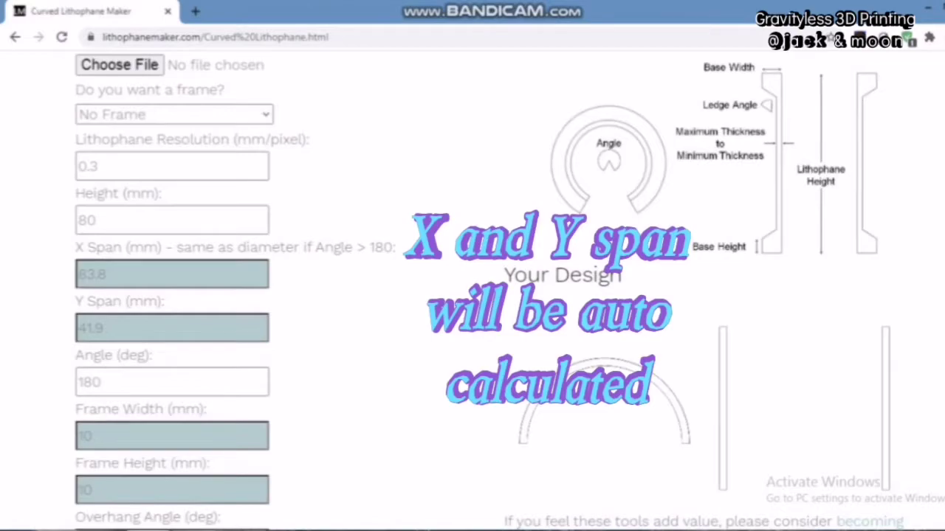
Set the lithophane's angle to 0.1 degrees to preview a flat design
{"action": "scroll", "coordinate": [472, 295], "scroll_direction": "down", "scroll_amount": 3}
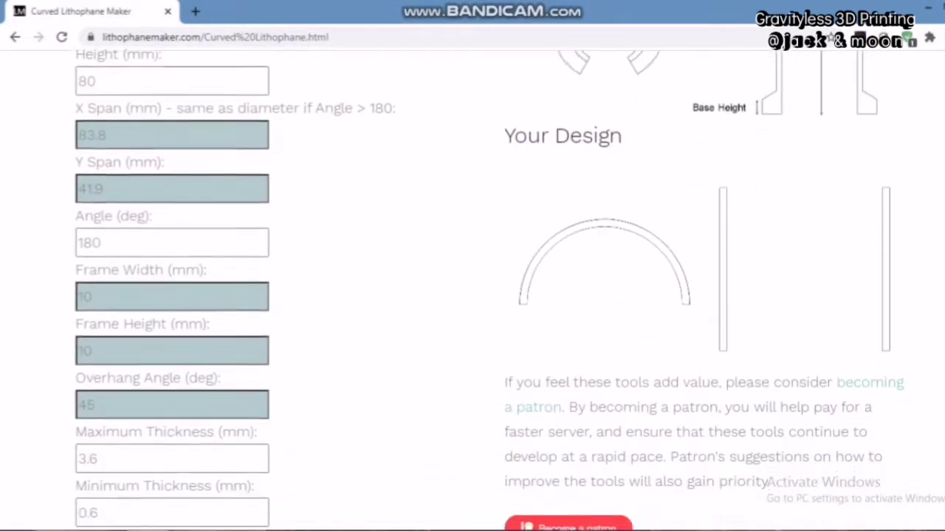
{"action": "left_click", "coordinate": [204, 204]}
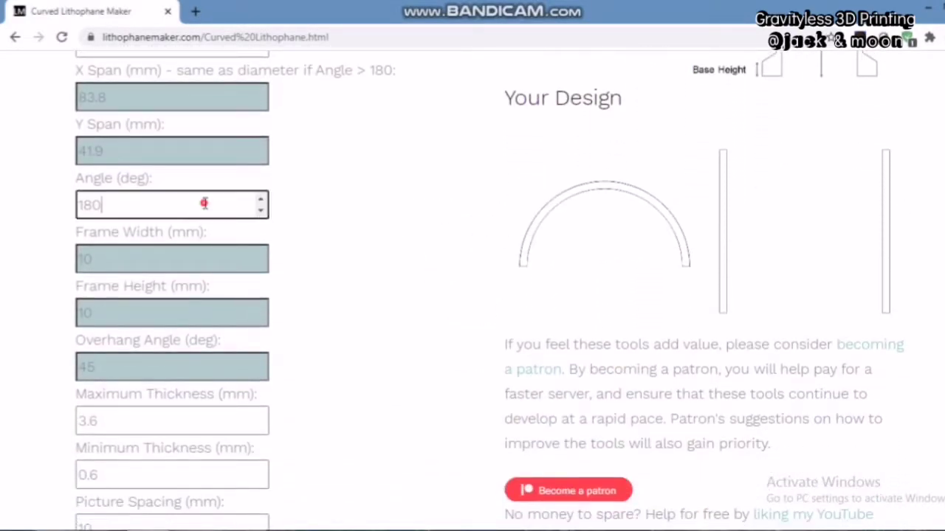
{"action": "left_click_drag", "start_coordinate": [205, 203], "coordinate": [26, 207]}
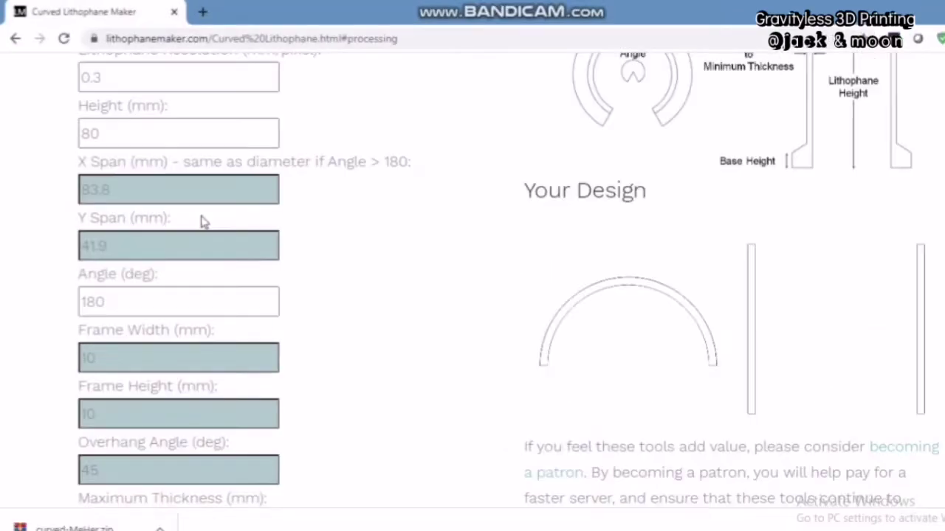
{"action": "left_click", "coordinate": [136, 291]}
{"action": "left_click_drag", "start_coordinate": [141, 302], "coordinate": [6, 302]}
{"action": "type", "text": "0.1"}
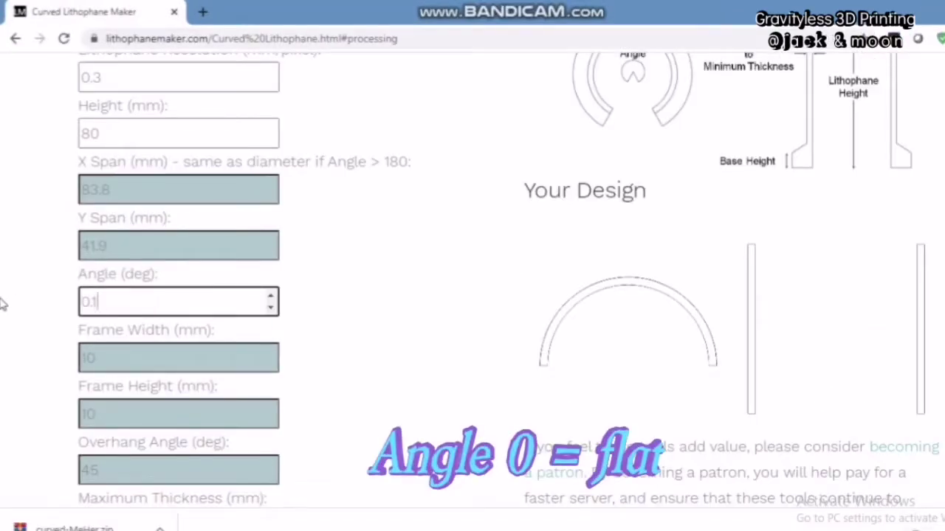
{"action": "left_click", "coordinate": [33, 330]}
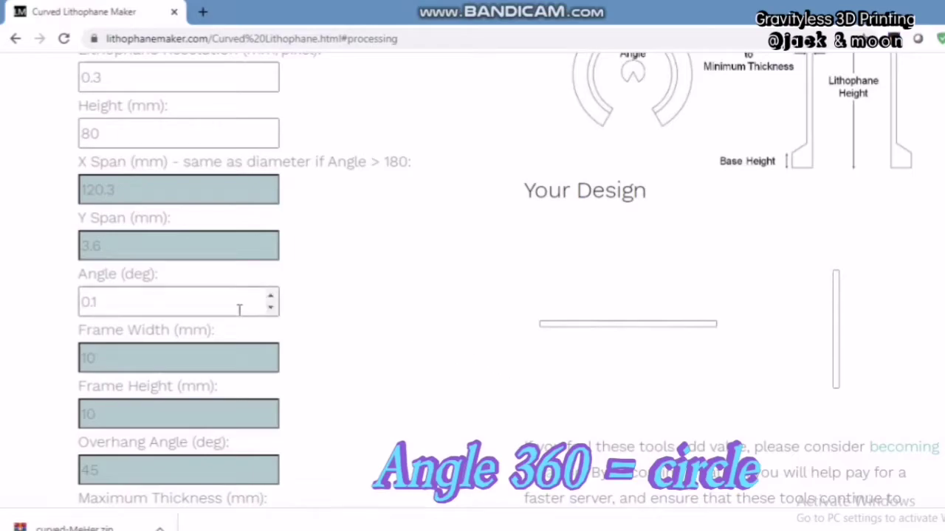
Set the lithophane's angle to 360 degrees to preview a full circular design
{"action": "left_click_drag", "start_coordinate": [221, 308], "coordinate": [42, 315]}
{"action": "type", "text": "360"}
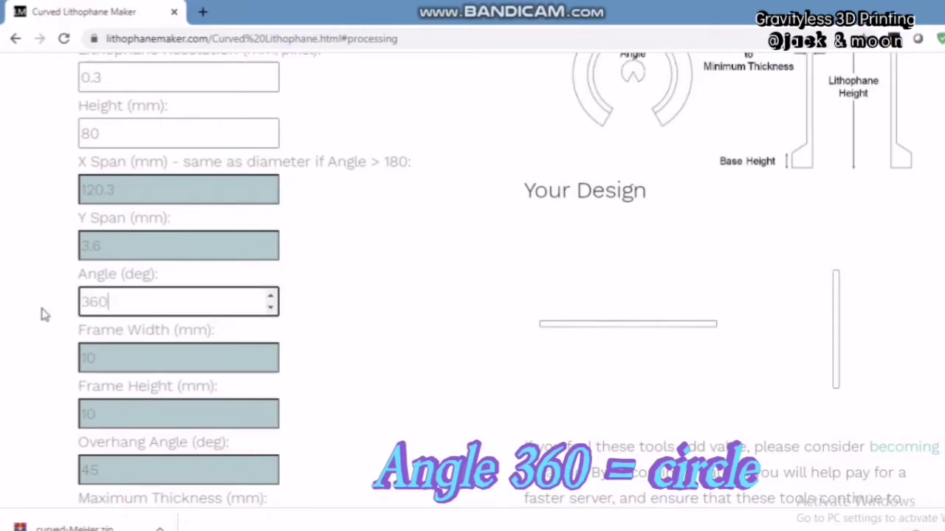
{"action": "left_click", "coordinate": [31, 324]}
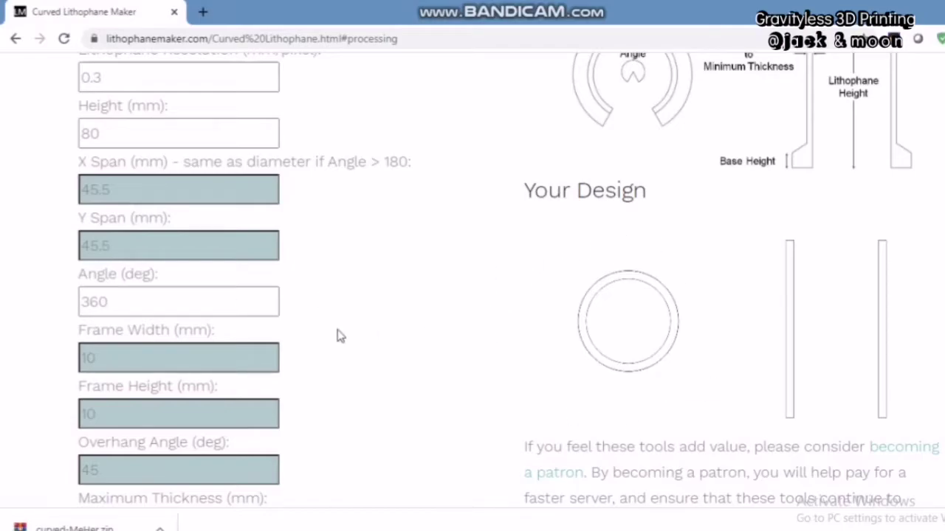
Set the lithophane's angle to 90 degrees and apply it to the design preview
{"action": "left_click", "coordinate": [197, 308]}
{"action": "key", "text": "ctrl+a"}
{"action": "type", "text": "90"}
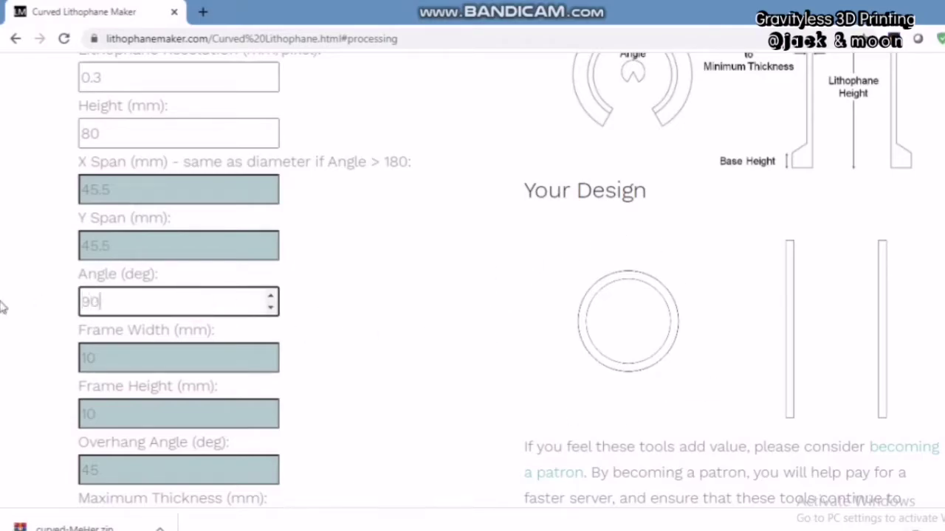
{"action": "left_click", "coordinate": [339, 351]}
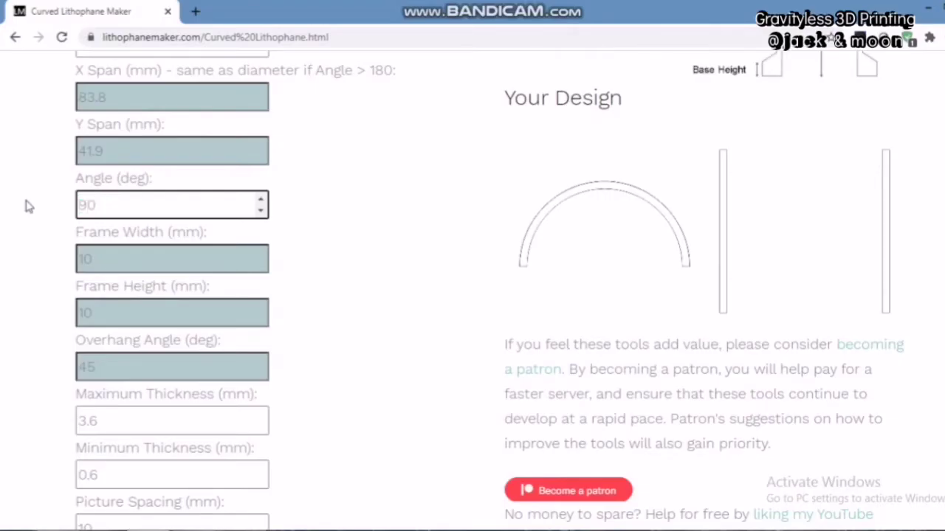
{"action": "left_click", "coordinate": [28, 265]}
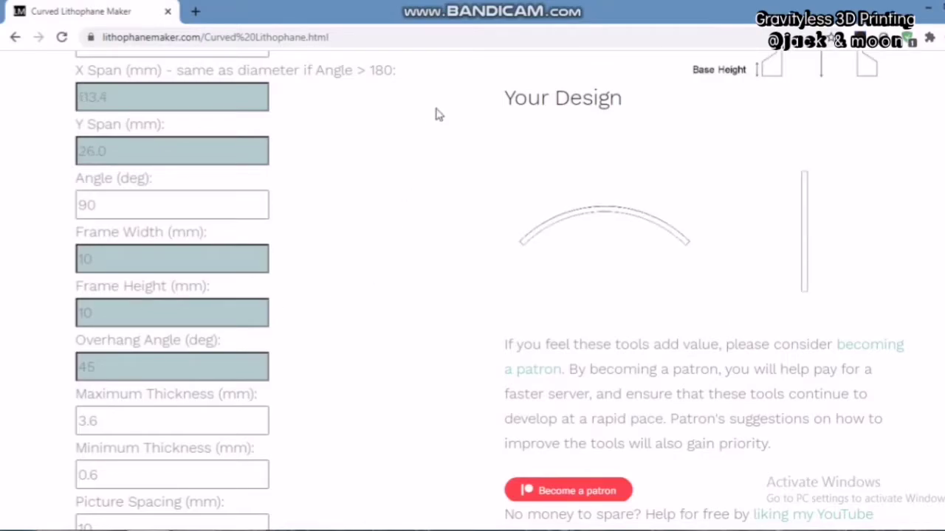
{"action": "scroll", "coordinate": [755, 331], "scroll_direction": "down", "scroll_amount": 3}
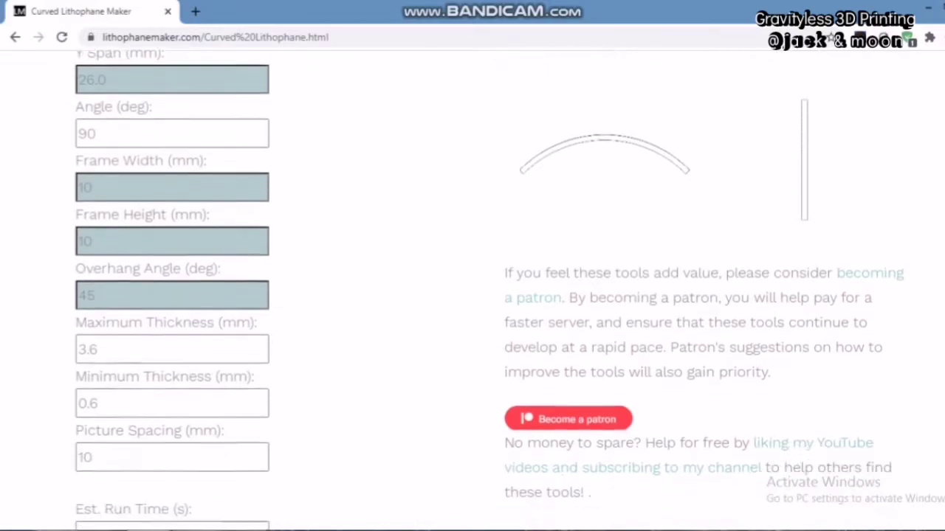
Set the lithophane's minimum thickness to 0.5 mm and the picture spacing to 0 mm
{"action": "scroll", "coordinate": [488, 290], "scroll_direction": "down", "scroll_amount": 2}
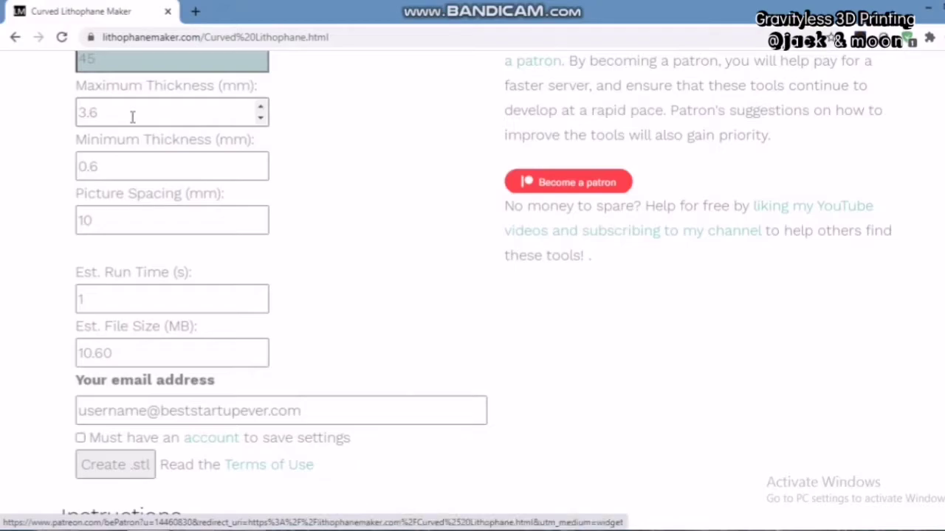
{"action": "left_click_drag", "start_coordinate": [133, 116], "coordinate": [34, 116]}
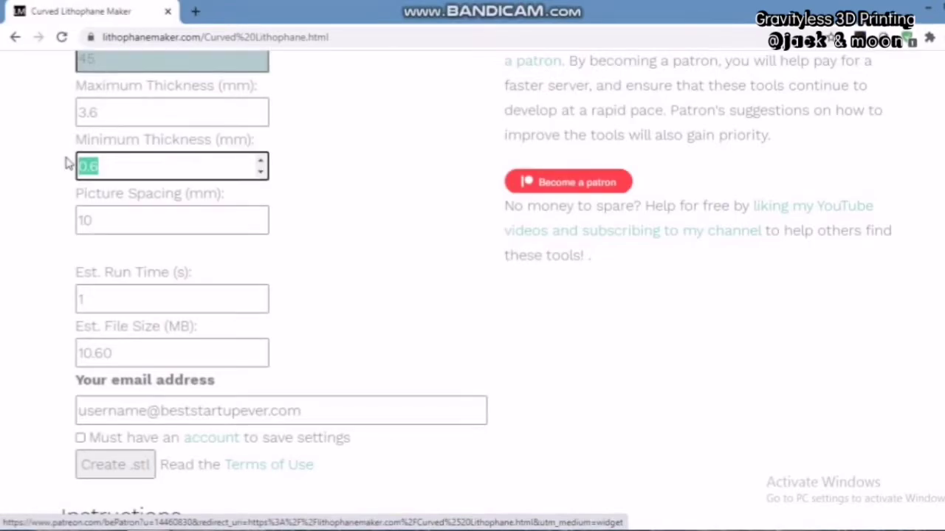
{"action": "type", "text": "0.5"}
{"action": "left_click", "coordinate": [58, 181]}
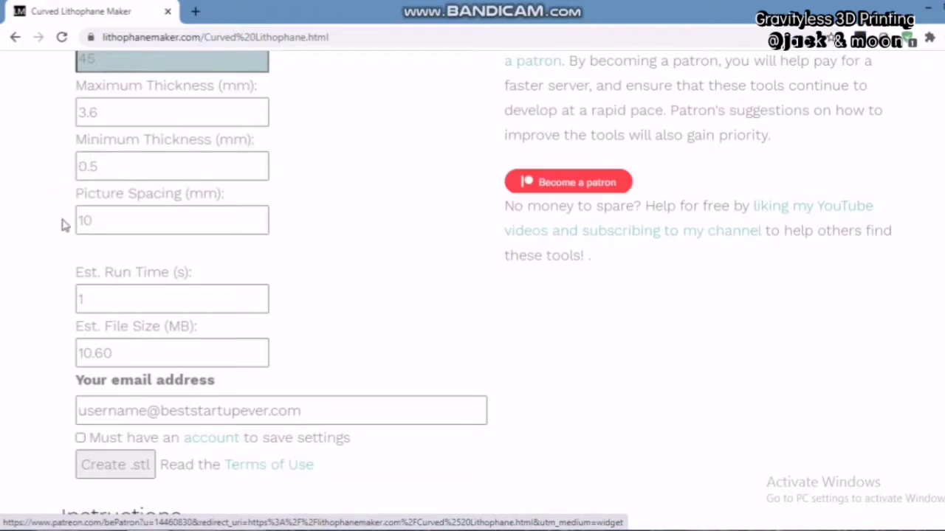
{"action": "left_click_drag", "start_coordinate": [127, 217], "coordinate": [11, 223]}
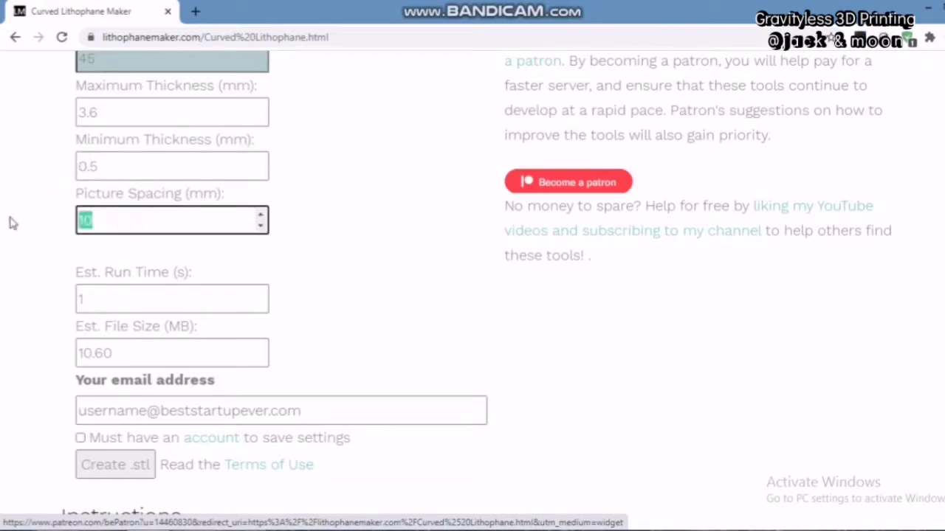
{"action": "type", "text": "0"}
{"action": "left_click", "coordinate": [35, 227]}
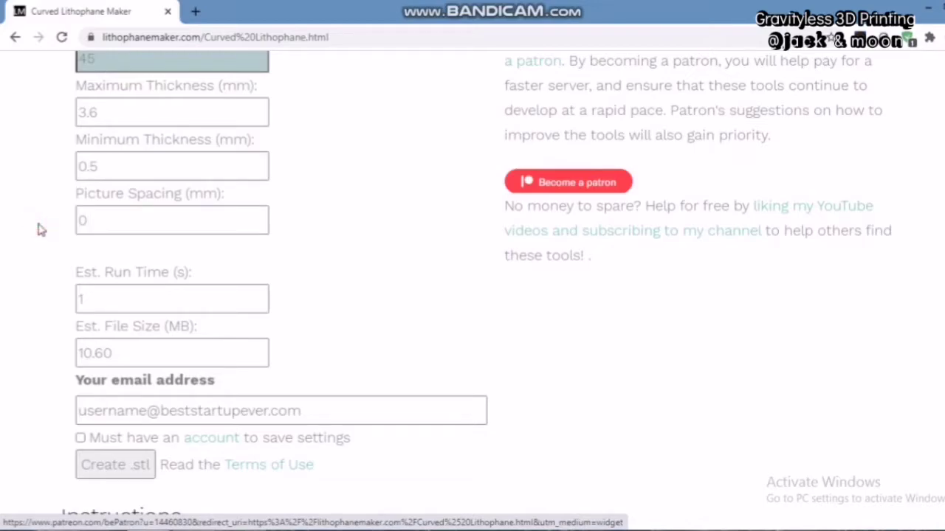
Fill in the email address and create the lithophane's STL file for download
{"action": "left_click", "coordinate": [132, 405]}
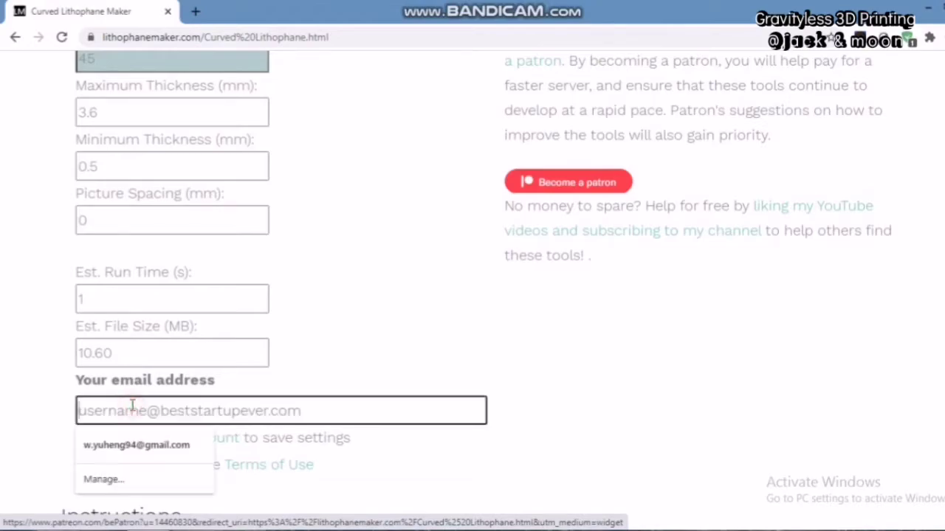
{"action": "left_click", "coordinate": [131, 447]}
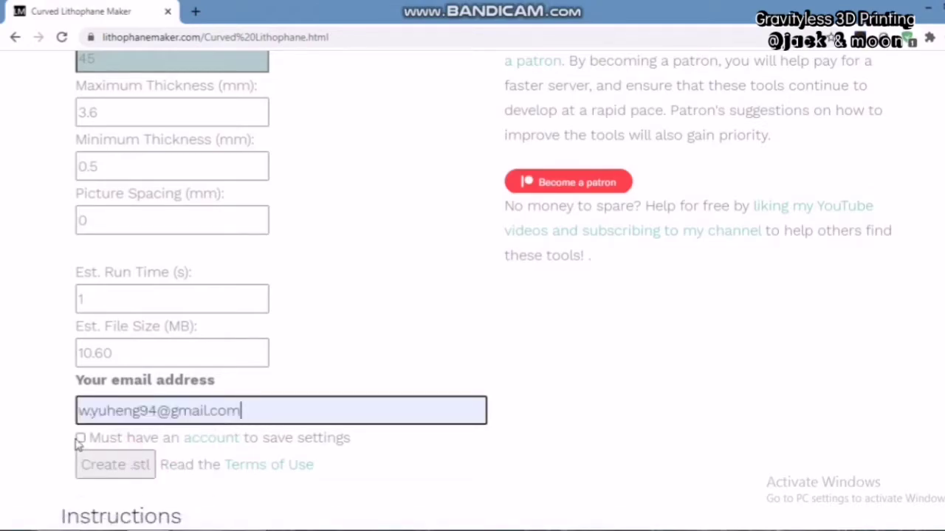
{"action": "left_click", "coordinate": [105, 468]}
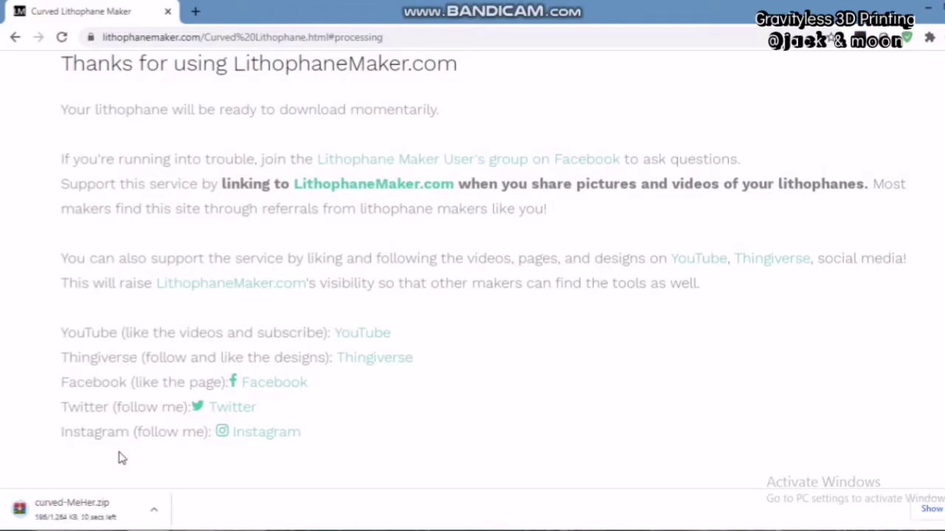
Switch to File Explorer and extract the curved-MeHer ZIP archive directly into the Curve folder
{"action": "mouse_move", "coordinate": [193, 530]}
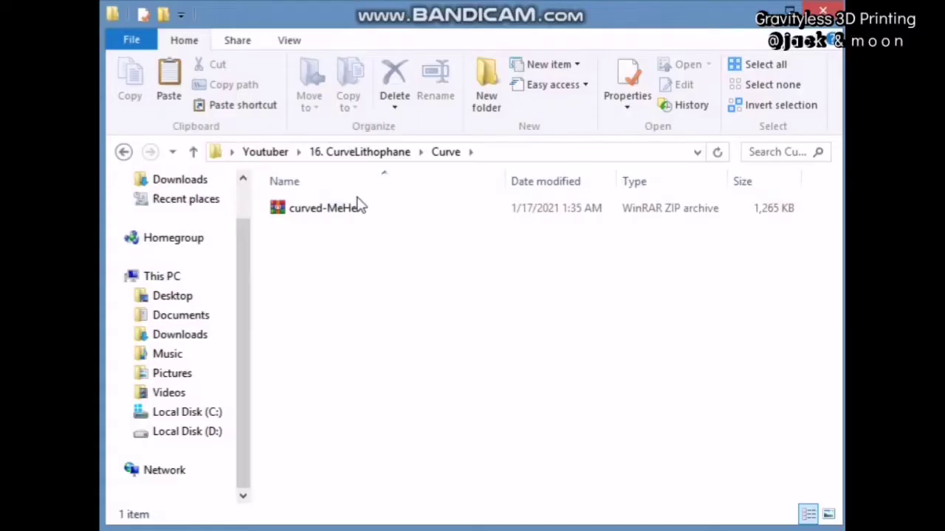
{"action": "double_click", "coordinate": [351, 211]}
{"action": "right_click", "coordinate": [351, 211]}
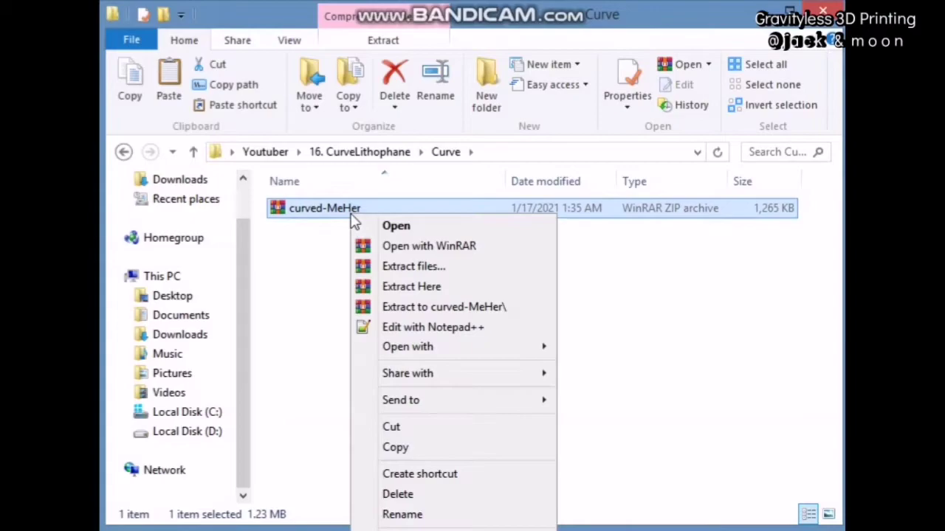
{"action": "left_click", "coordinate": [425, 287]}
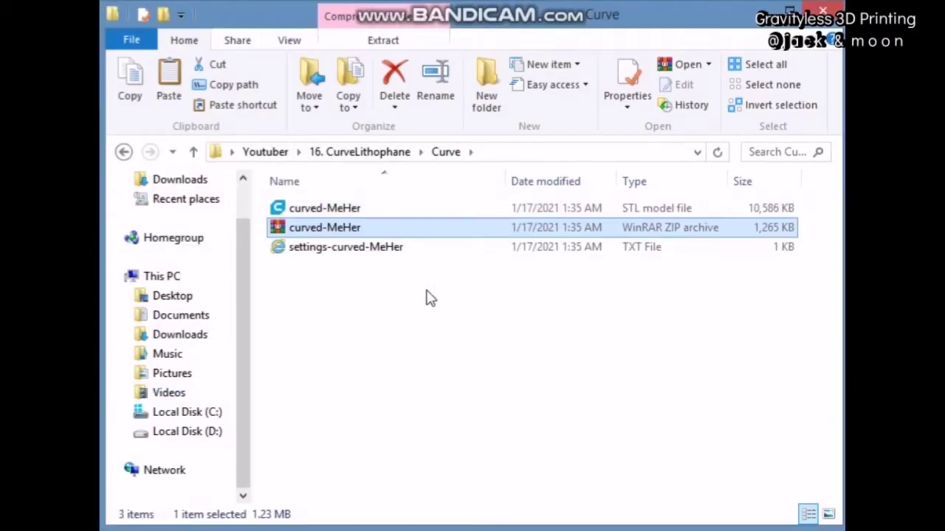
Inspect the extracted curved-MeHer STL model and the settings-curved-MeHer text file
{"action": "left_click", "coordinate": [333, 211]}
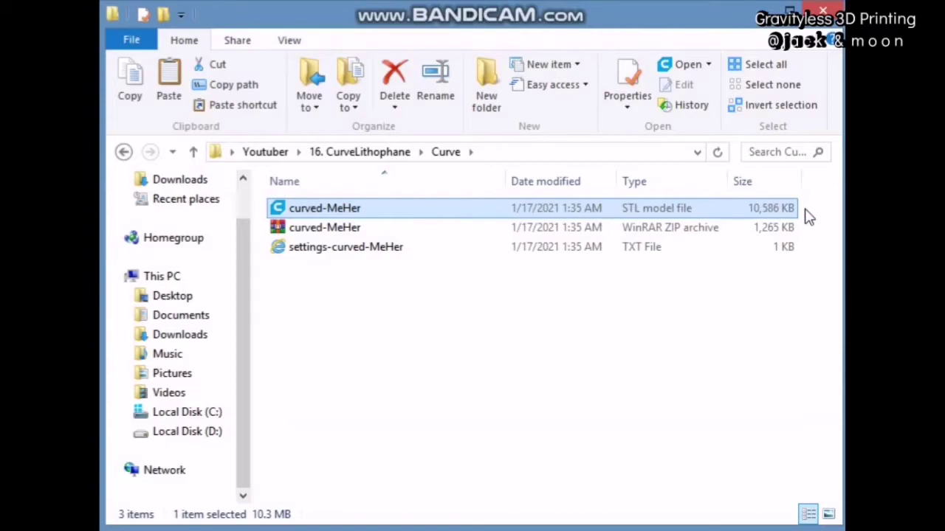
{"action": "left_click", "coordinate": [440, 249]}
{"action": "double_click", "coordinate": [441, 249]}
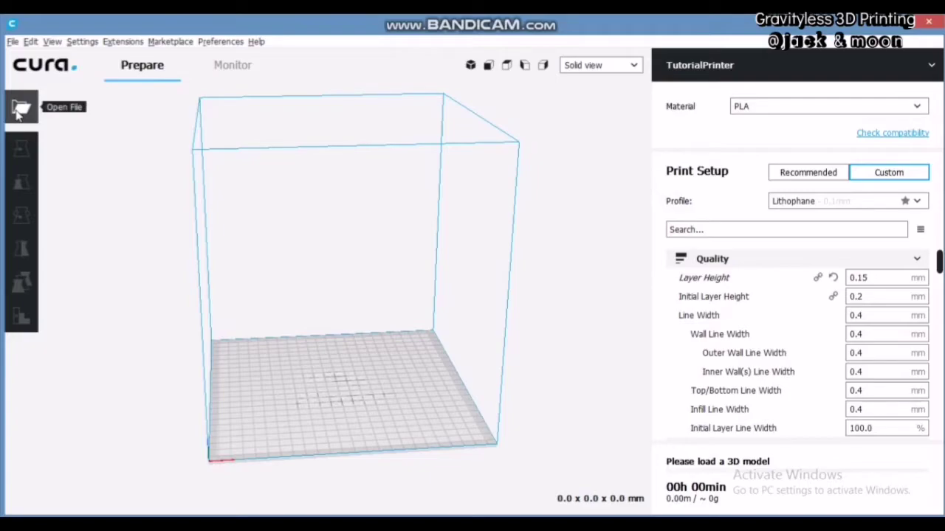
Switch to Cura and load the curved-MeHer STL model onto the build plate
{"action": "left_click", "coordinate": [20, 109]}
{"action": "double_click", "coordinate": [145, 132]}
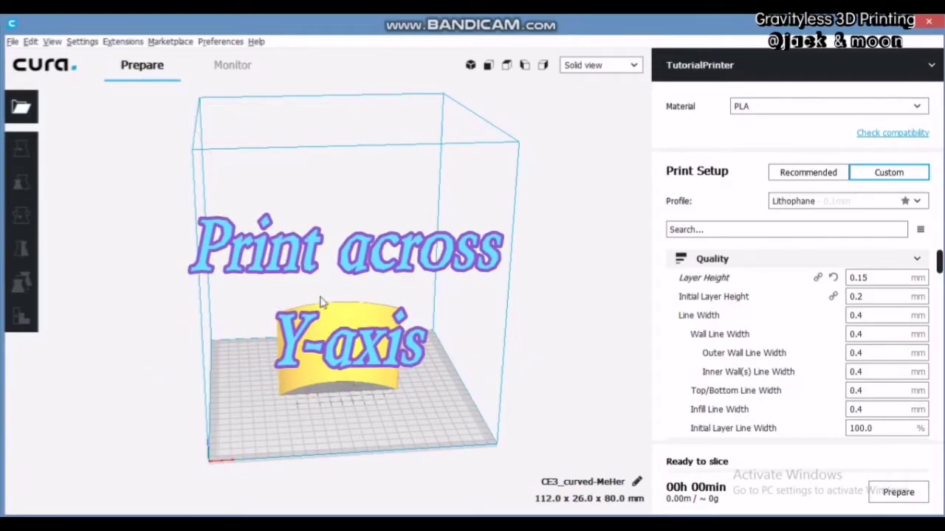
Rotate the curved lithophane 90 degrees about the vertical axis so its width runs along the Y-axis
{"action": "left_click", "coordinate": [323, 337]}
{"action": "left_click", "coordinate": [21, 181]}
{"action": "left_click", "coordinate": [20, 214]}
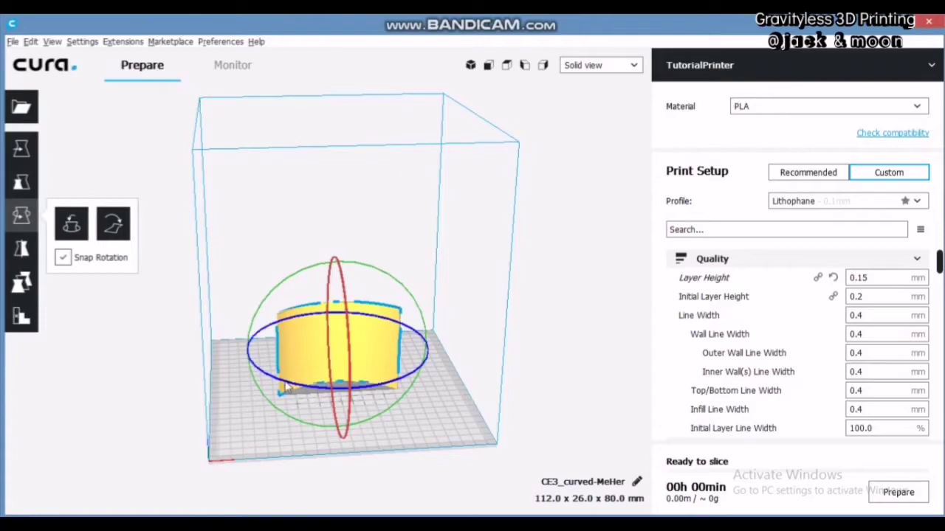
{"action": "left_click_drag", "start_coordinate": [288, 385], "coordinate": [216, 295]}
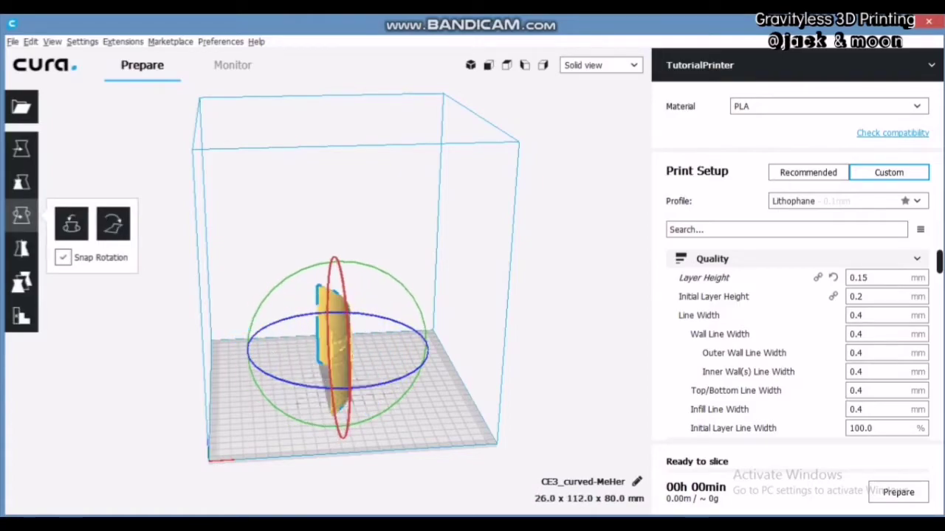
{"action": "right_click_drag", "start_coordinate": [591, 498], "coordinate": [418, 433]}
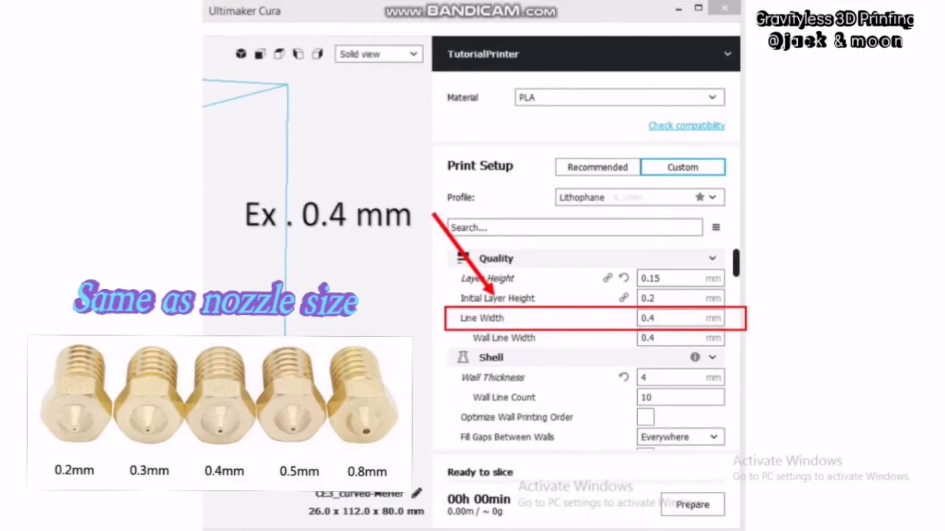
{"action": "scroll", "coordinate": [587, 347], "scroll_direction": "down", "scroll_amount": 3}
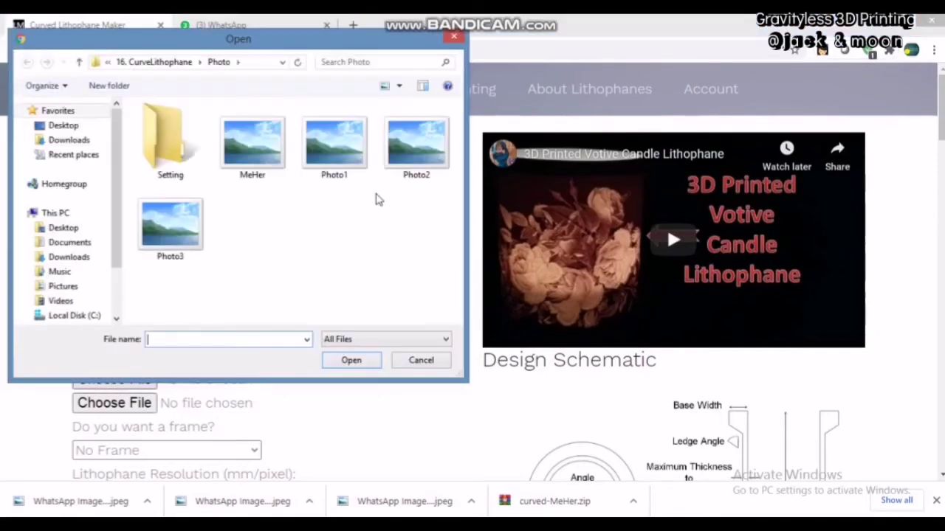
On the Curved Lithophane Maker page, add Photo2 as the third image and Photo3 as the fourth
{"action": "double_click", "coordinate": [414, 147]}
{"action": "left_click", "coordinate": [112, 402]}
{"action": "left_click", "coordinate": [169, 225]}
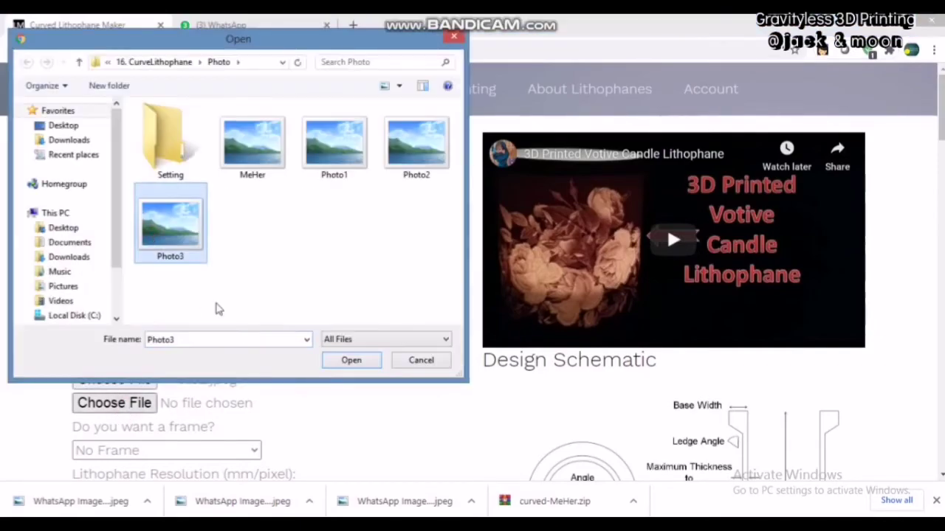
{"action": "left_click", "coordinate": [347, 360]}
Change the frame option of the four-photo lithophane to Frame on Top and Bottom
{"action": "left_click_drag", "start_coordinate": [941, 127], "coordinate": [941, 186]}
{"action": "left_click", "coordinate": [210, 216]}
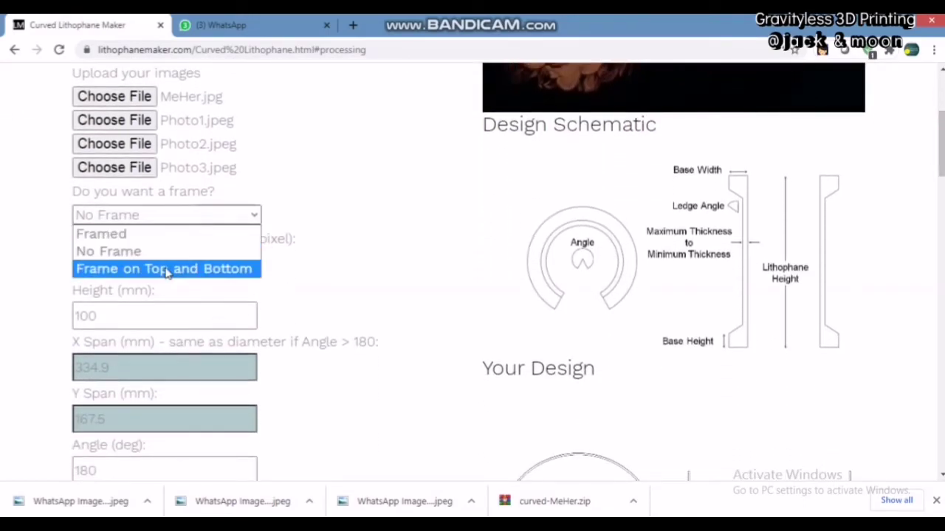
{"action": "left_click", "coordinate": [167, 270]}
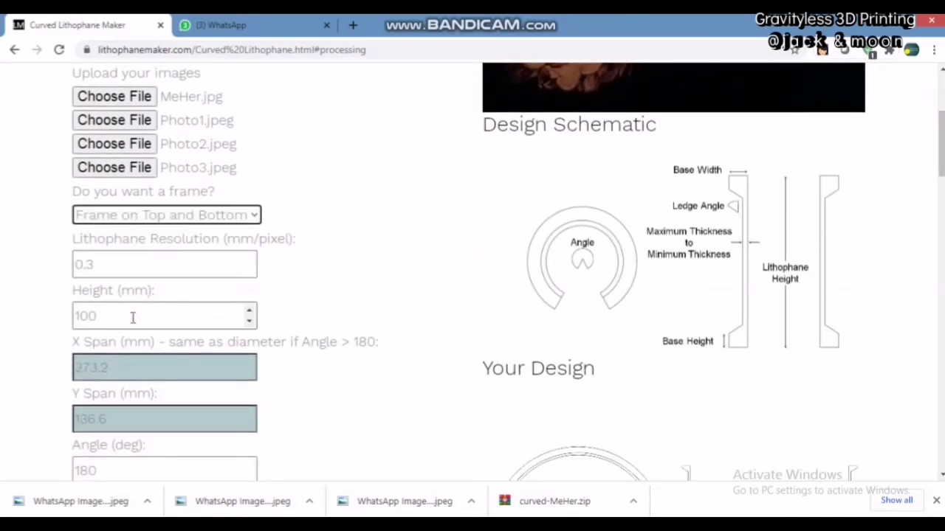
Set the four-photo lithophane's angle to 360 degrees and apply it to the design preview
{"action": "left_click_drag", "start_coordinate": [941, 147], "coordinate": [941, 190]}
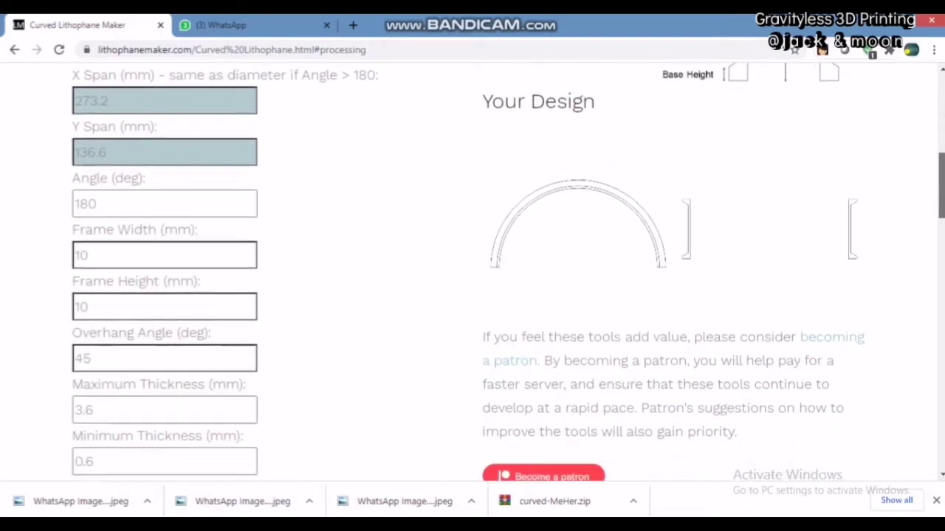
{"action": "left_click_drag", "start_coordinate": [186, 200], "coordinate": [23, 206]}
{"action": "type", "text": "360"}
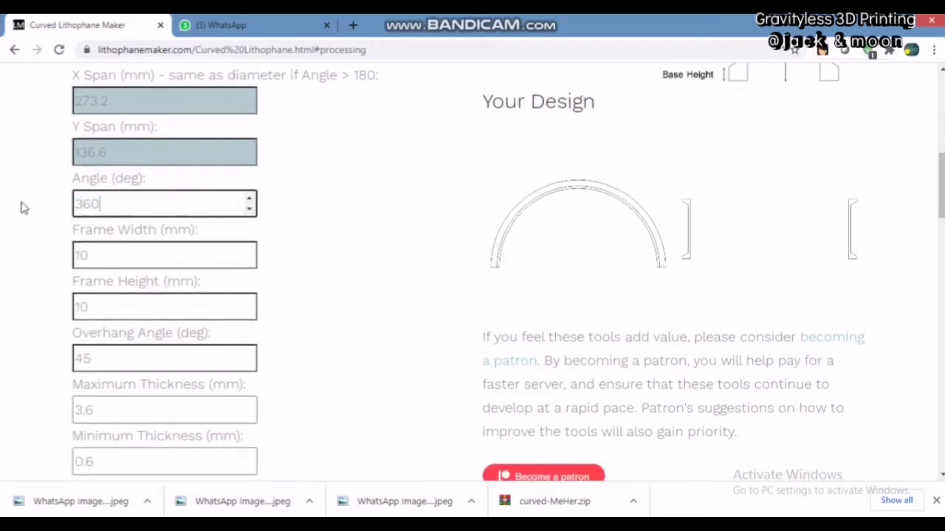
{"action": "left_click", "coordinate": [374, 227]}
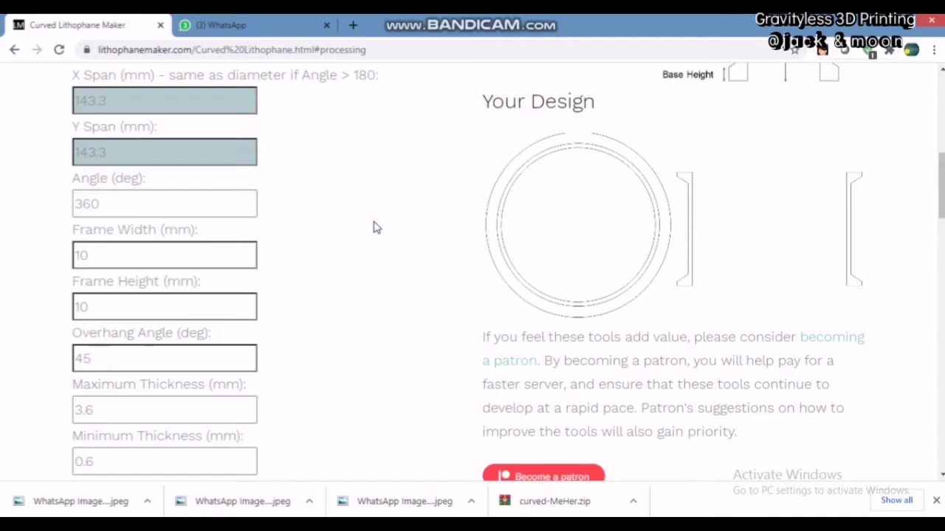
{"action": "left_click_drag", "start_coordinate": [942, 201], "coordinate": [942, 253]}
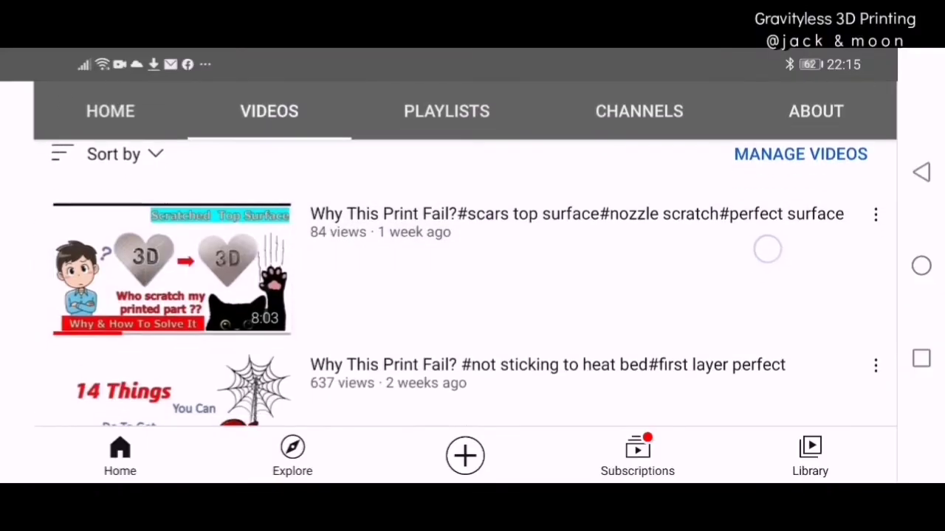
{"action": "scroll", "coordinate": [767, 249], "scroll_direction": "down", "scroll_amount": 2}
{"action": "scroll", "coordinate": [723, 286], "scroll_direction": "down", "scroll_amount": 4}
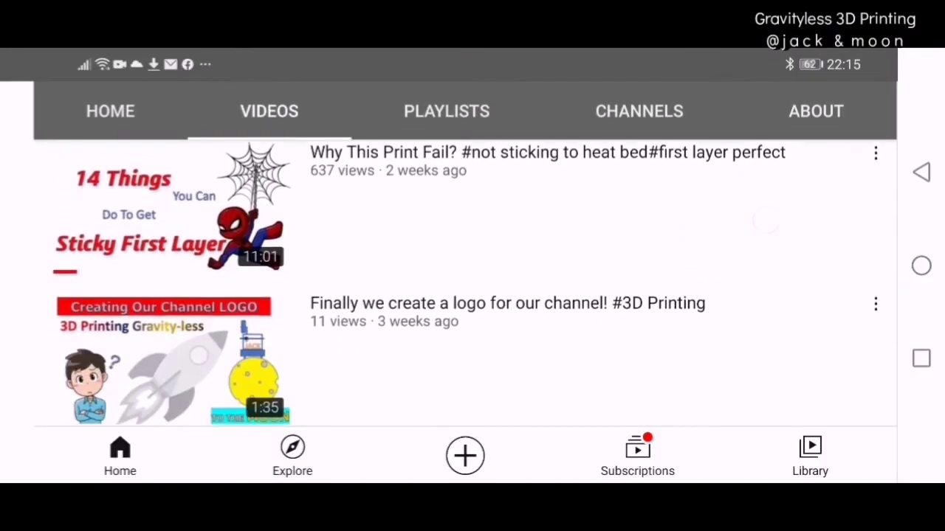
{"action": "scroll", "coordinate": [701, 305], "scroll_direction": "down", "scroll_amount": 1}
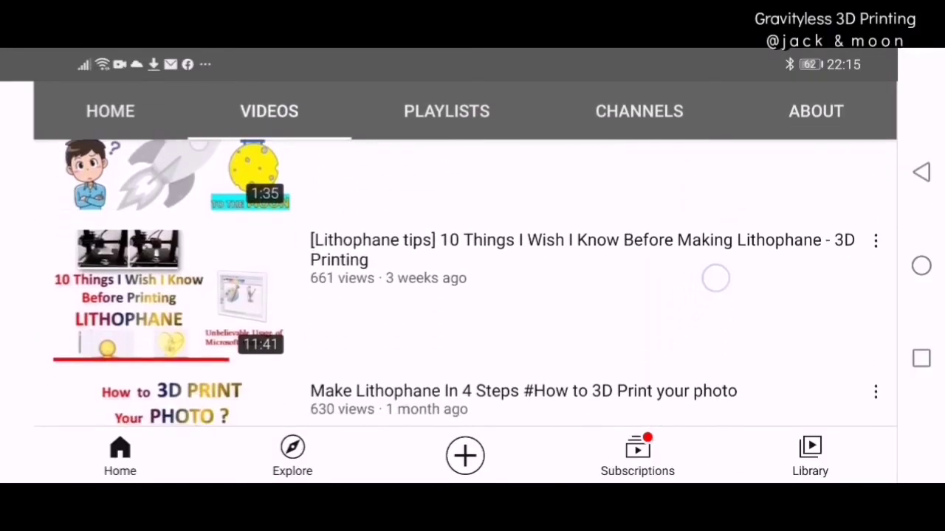